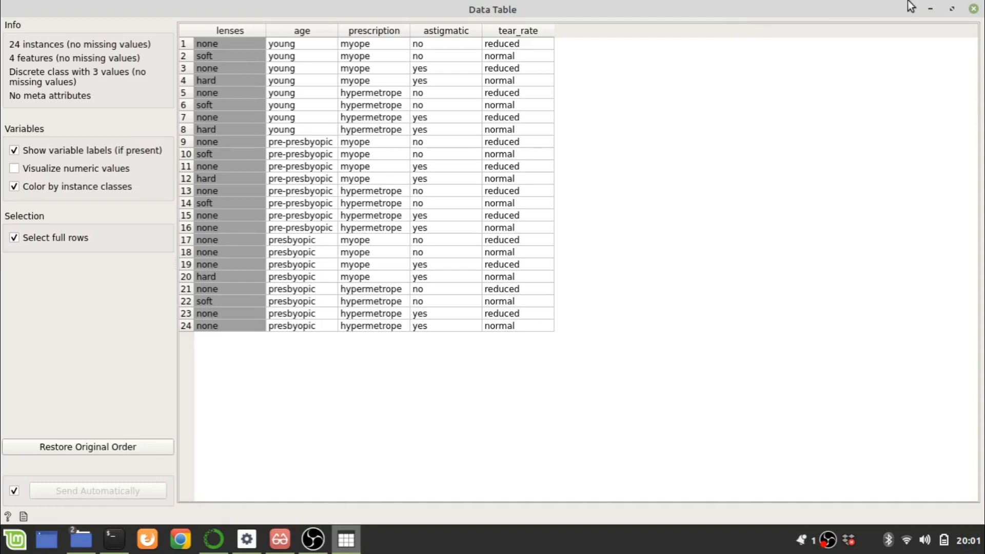
# Close the data table view and add a Distributions widget connected to Datasets
pyautogui.click(973, 9)
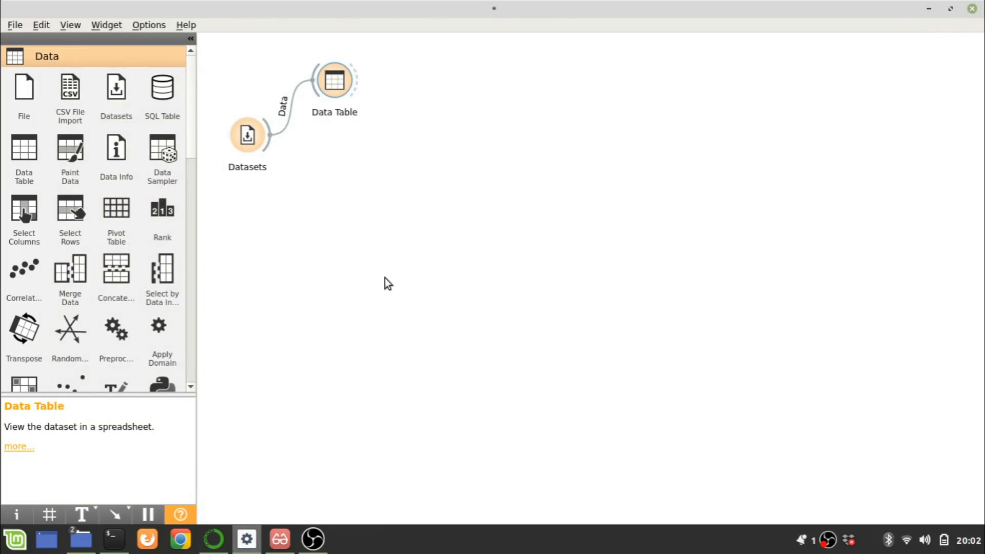
pyautogui.moveTo(265, 143); pyautogui.dragTo(310, 164)
pyautogui.write('dis')
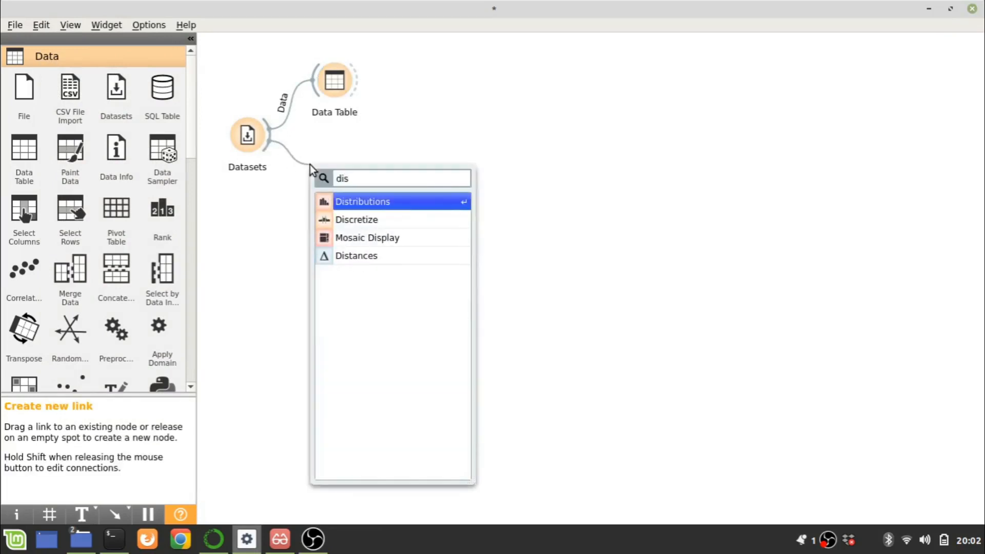
pyautogui.press('Return')
# Examine the distributions of astigmatic and tear_rate split by lenses in an enlarged window, and close it
pyautogui.doubleClick(316, 169)
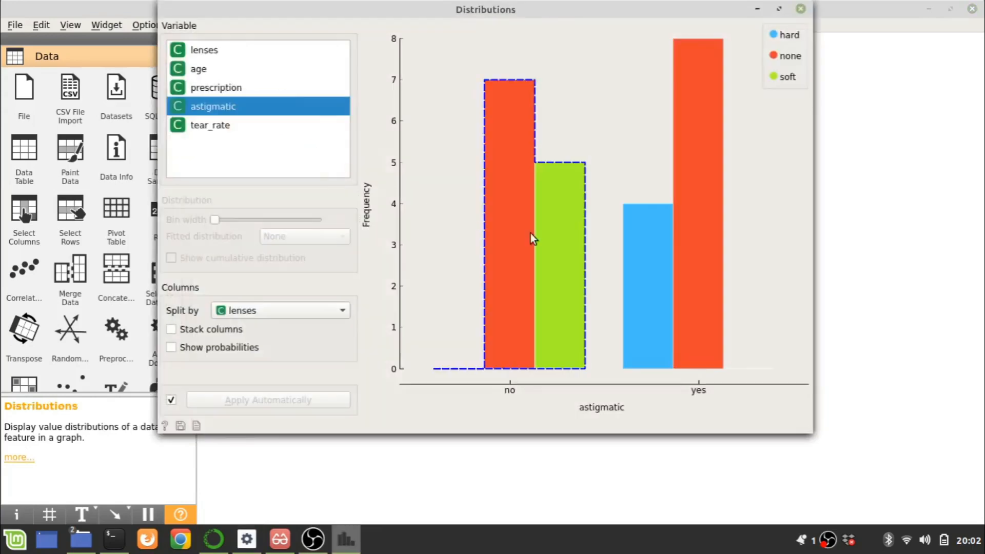
pyautogui.click(782, 9)
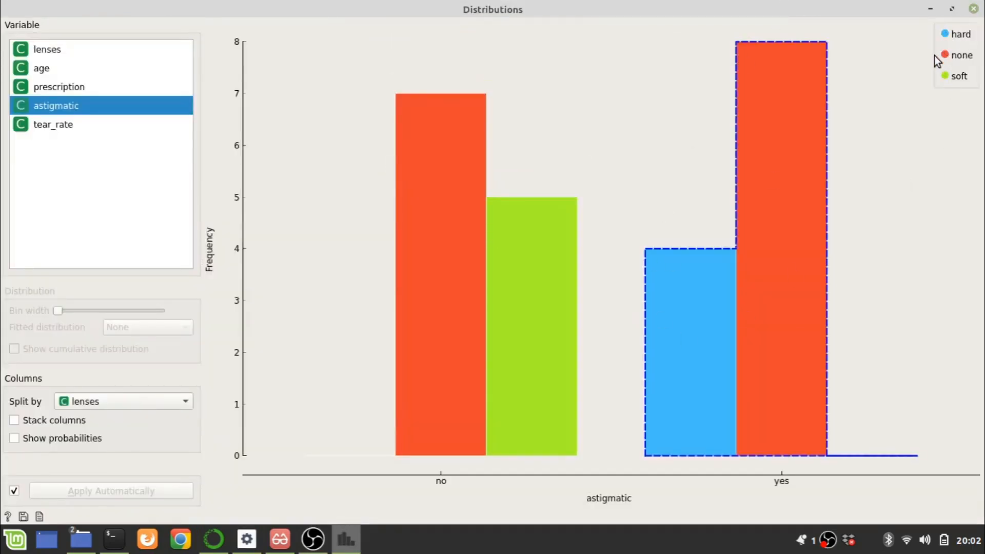
pyautogui.moveTo(934, 56)
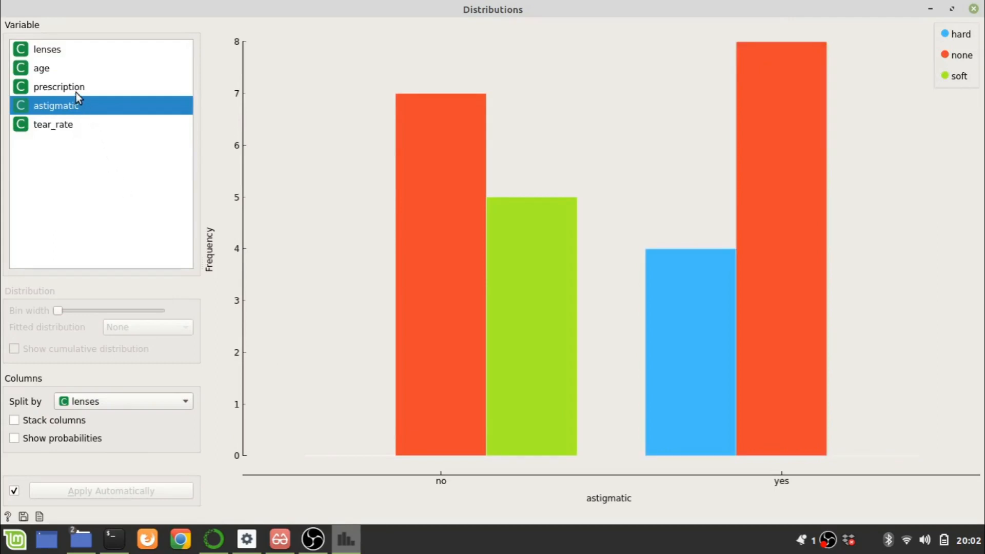
pyautogui.click(55, 127)
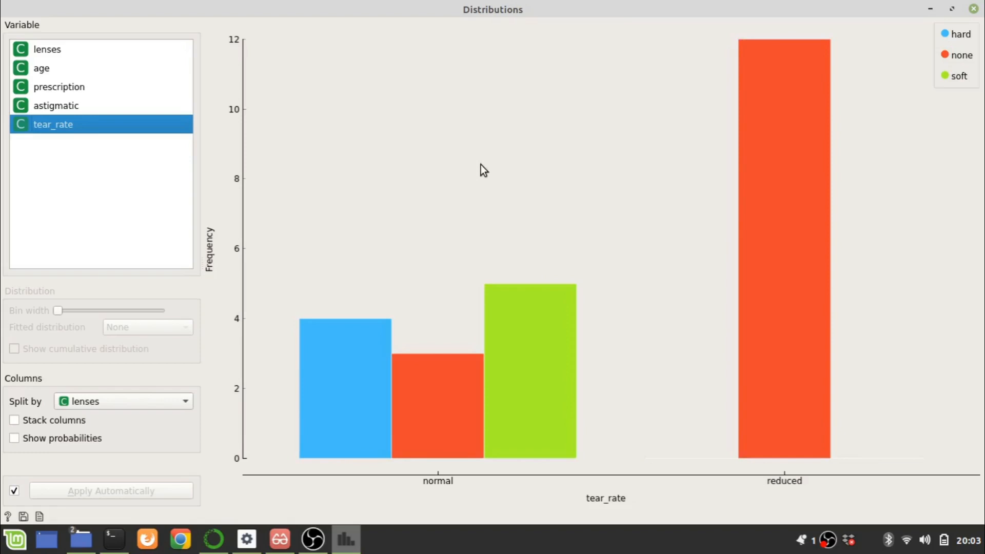
pyautogui.click(973, 9)
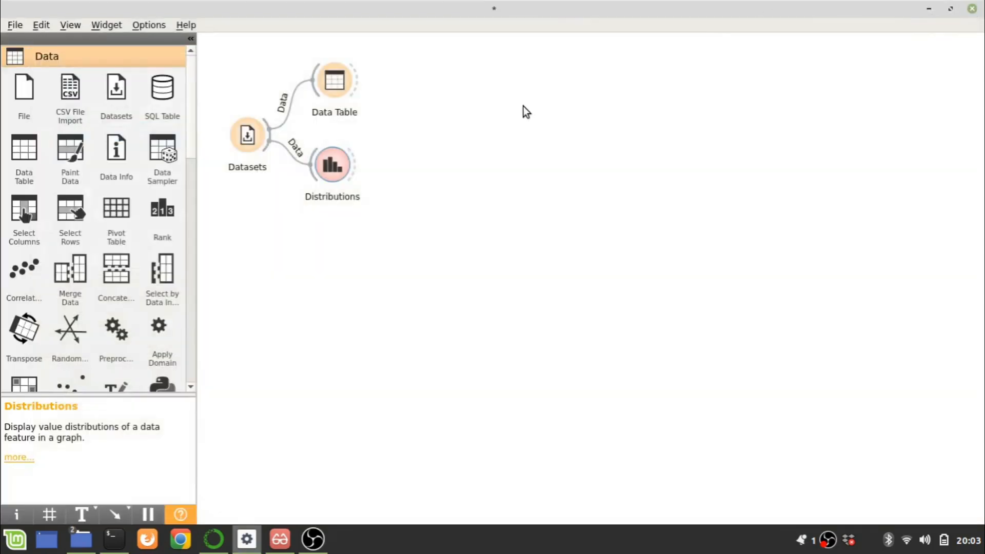
# Move the Distributions widget farther from Datasets and add a Box Plot widget connected to Datasets
pyautogui.moveTo(341, 167); pyautogui.dragTo(456, 125)
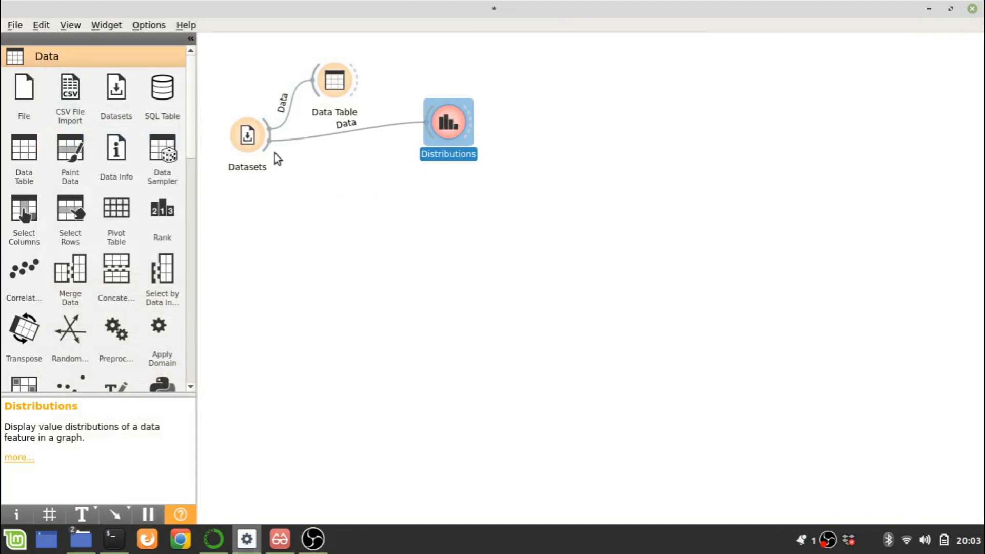
pyautogui.moveTo(263, 146); pyautogui.dragTo(343, 205)
pyautogui.write('bo')
pyautogui.press('Return')
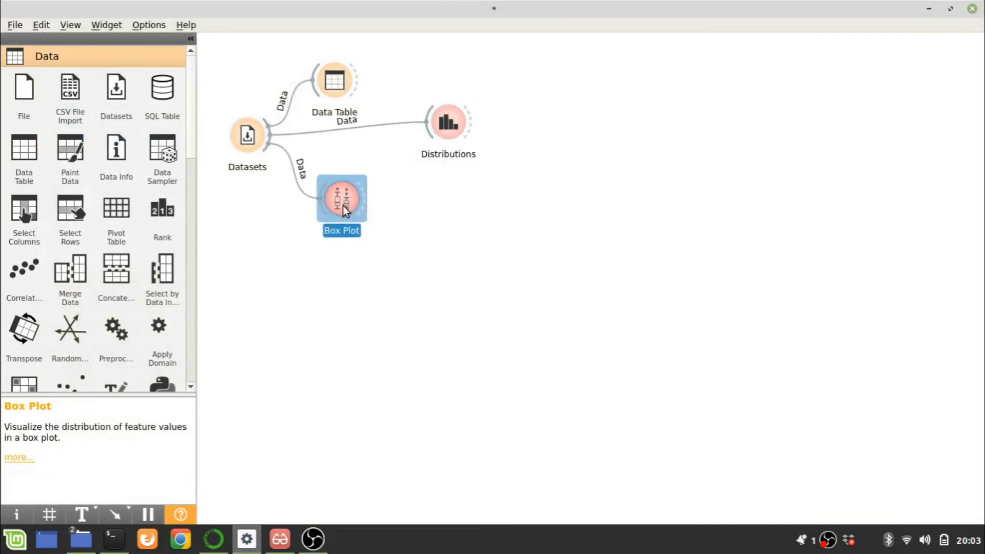
# Inspect the box plot of lenses with tear_rate as the subgroup, and close it
pyautogui.doubleClick(343, 207)
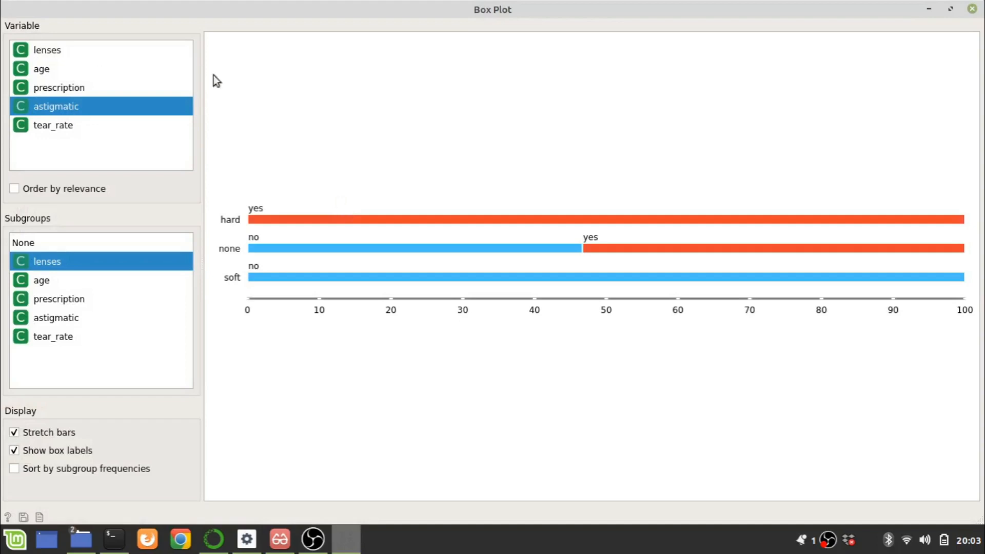
pyautogui.click(58, 126)
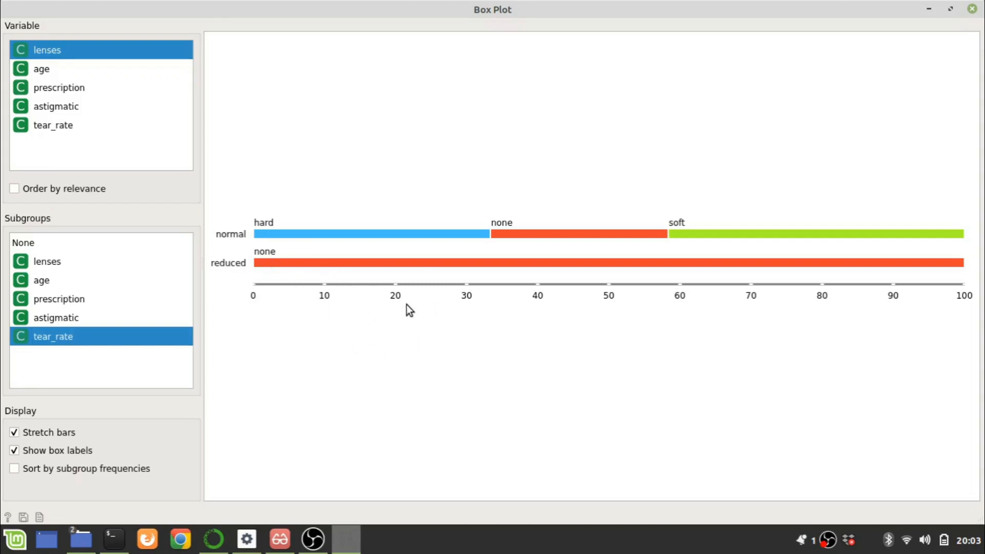
pyautogui.moveTo(414, 262)
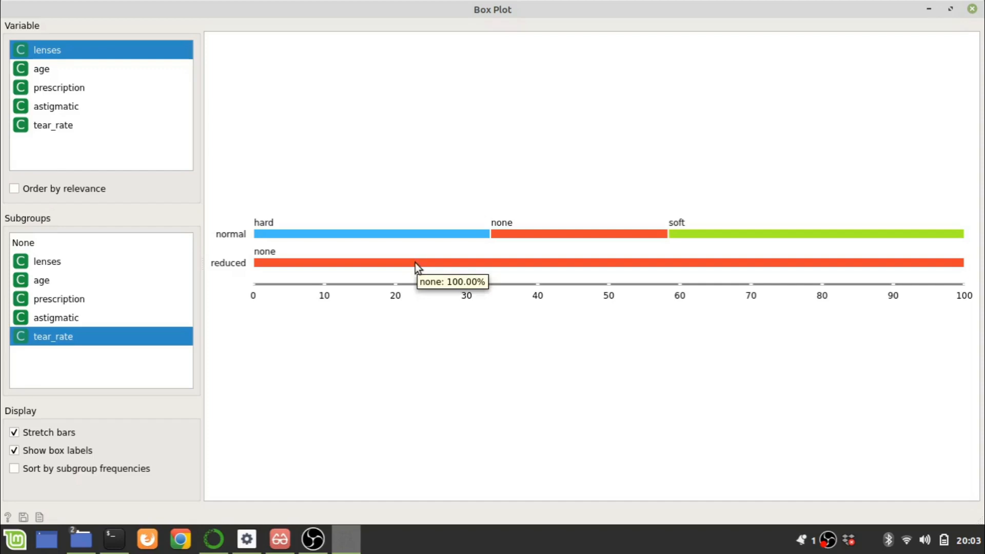
pyautogui.press('Escape')
# Shift the Box Plot widget slightly and add a Logistic Regression widget connected to Datasets
pyautogui.moveTo(354, 207); pyautogui.dragTo(369, 188)
pyautogui.moveTo(269, 151); pyautogui.dragTo(267, 308)
pyautogui.write('lo')
pyautogui.press('Return')
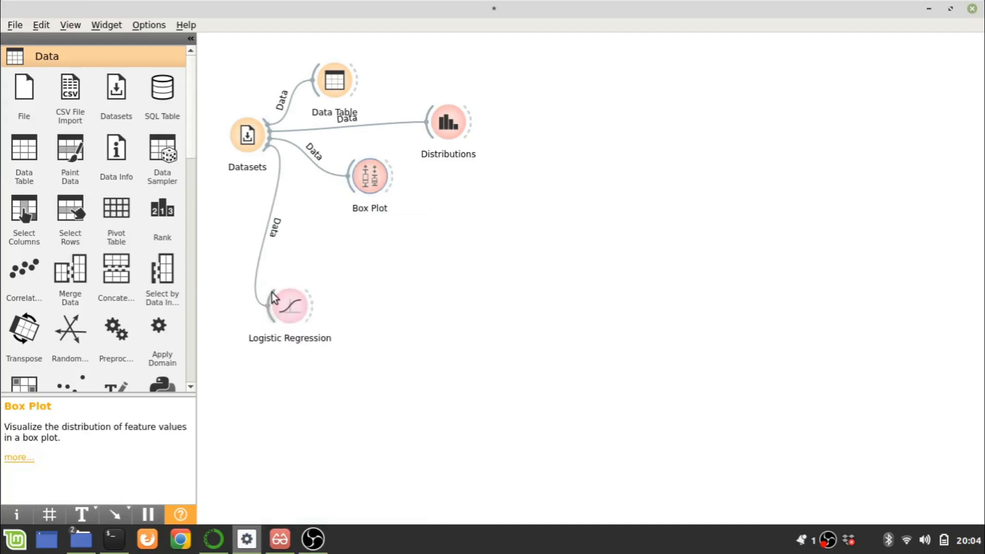
# Add a Tree widget connected to Datasets and attach a Tree Viewer to its model output
pyautogui.moveTo(270, 148); pyautogui.dragTo(340, 272)
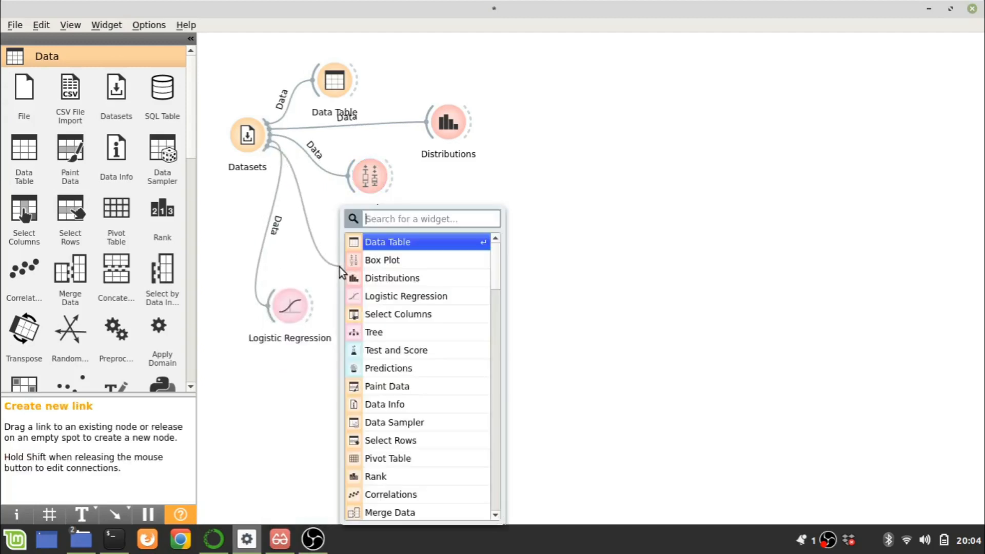
pyautogui.write('tr')
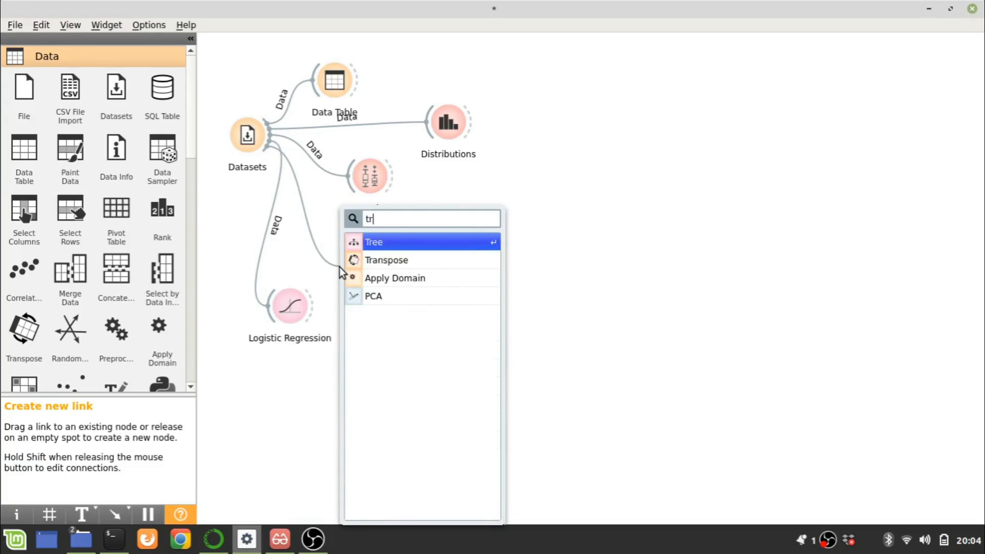
pyautogui.press('Return')
pyautogui.moveTo(385, 267); pyautogui.dragTo(451, 268)
pyautogui.write('tr')
pyautogui.press('Return')
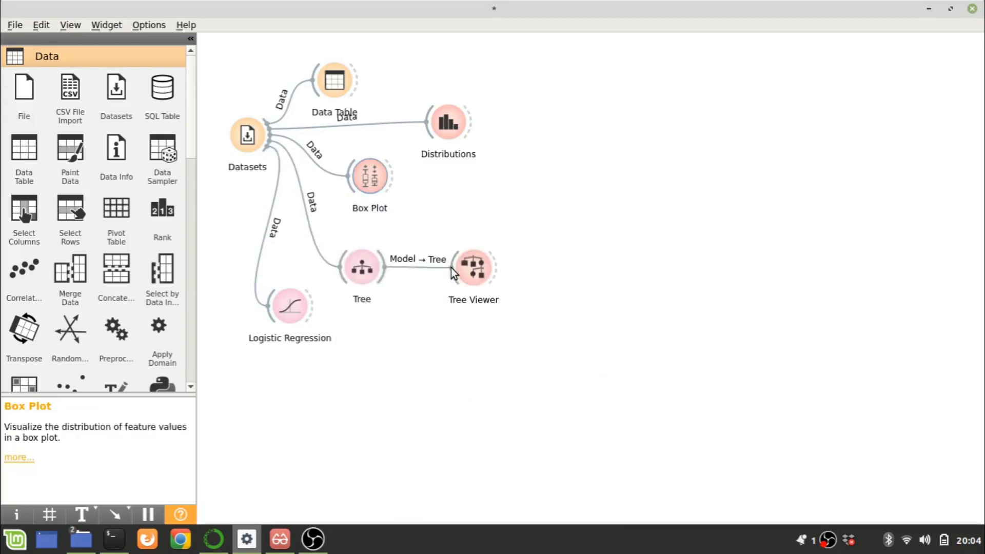
# Examine the whole decision tree in an enlarged Tree Viewer window, and close it
pyautogui.doubleClick(479, 273)
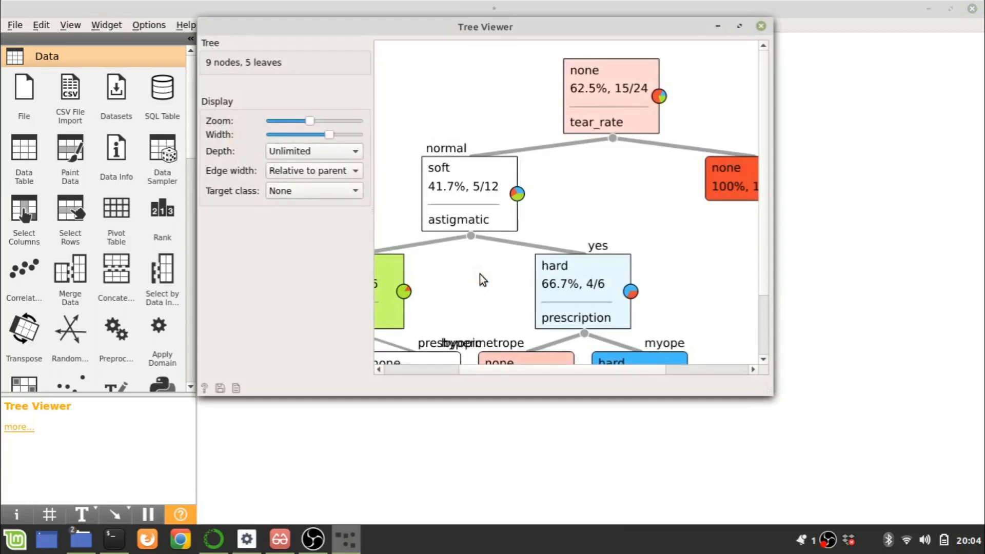
pyautogui.click(745, 27)
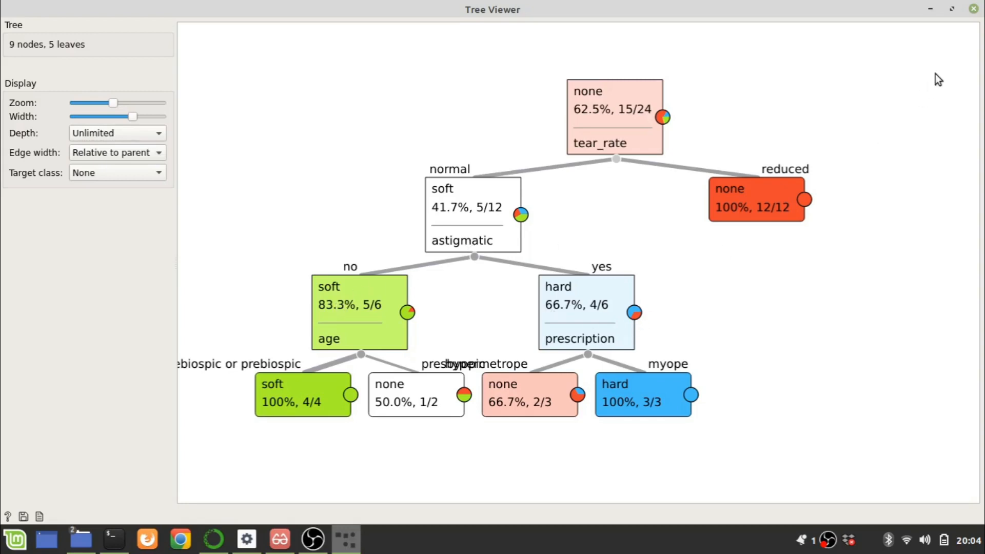
pyautogui.click(973, 9)
# Space out the Logistic Regression and Tree Viewer widgets and add a Predictions widget connected to the Tree model
pyautogui.moveTo(293, 312); pyautogui.dragTo(297, 365)
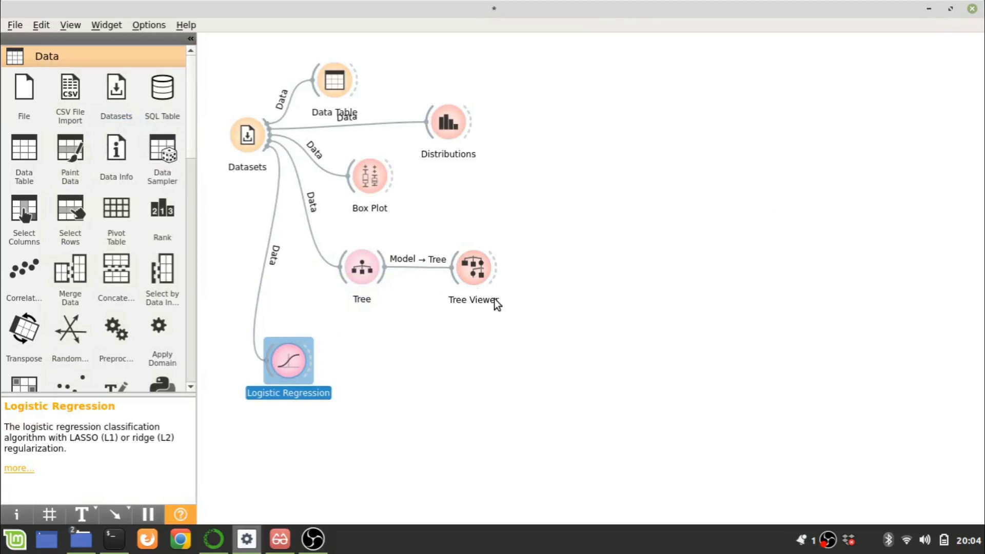
pyautogui.moveTo(482, 270); pyautogui.dragTo(519, 231)
pyautogui.moveTo(380, 279); pyautogui.dragTo(509, 349)
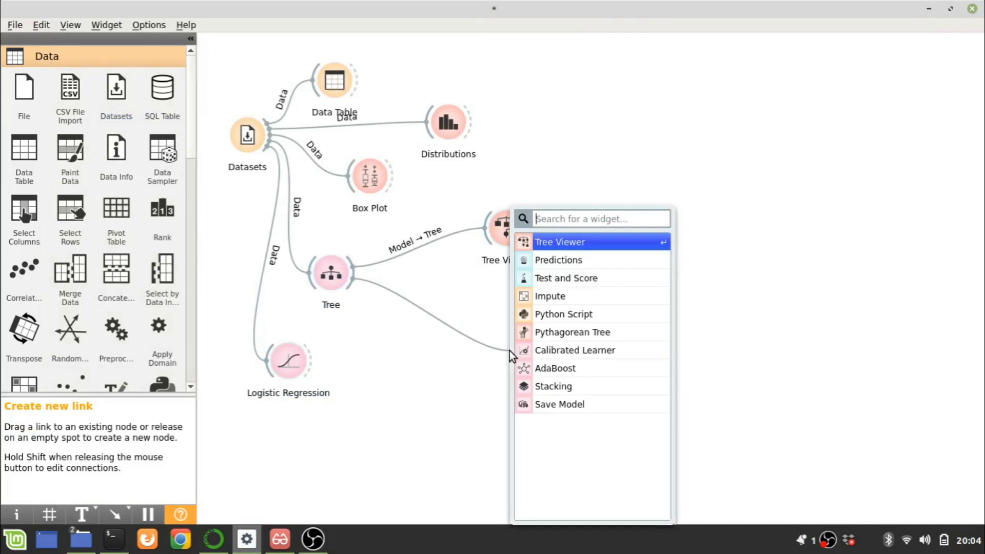
pyautogui.write('pred')
pyautogui.press('Return')
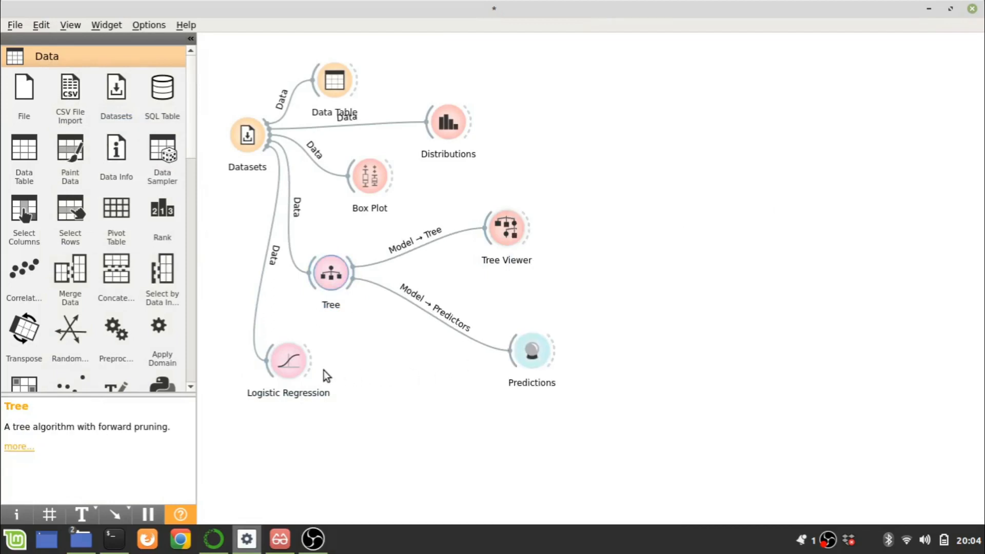
# Connect Logistic Regression and Datasets to the Predictions widget
pyautogui.moveTo(307, 362); pyautogui.dragTo(531, 351)
pyautogui.moveTo(270, 142); pyautogui.dragTo(642, 280)
pyautogui.click(520, 245)
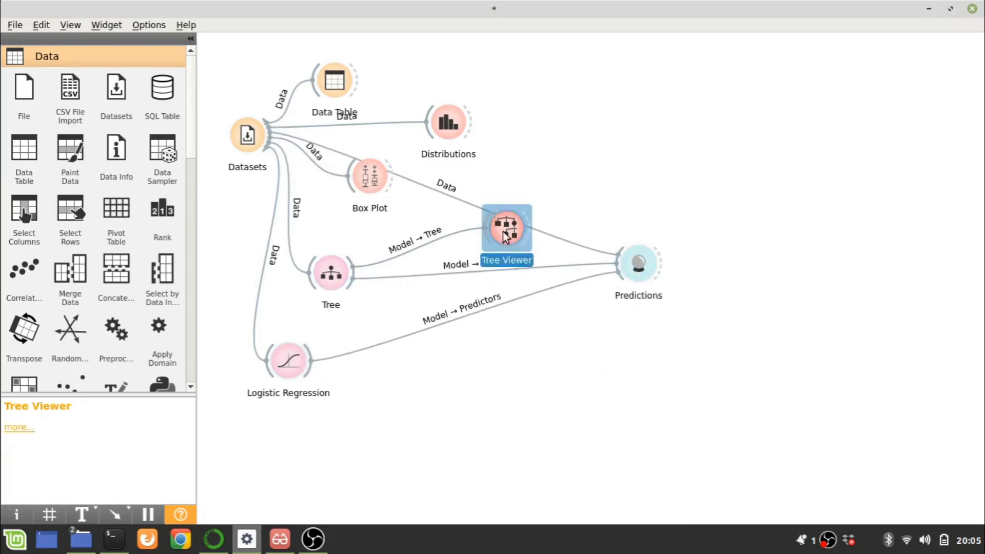
# Compare the Tree and Logistic Regression predictions with the actual lenses classes, then return to the workflow canvas
pyautogui.doubleClick(639, 264)
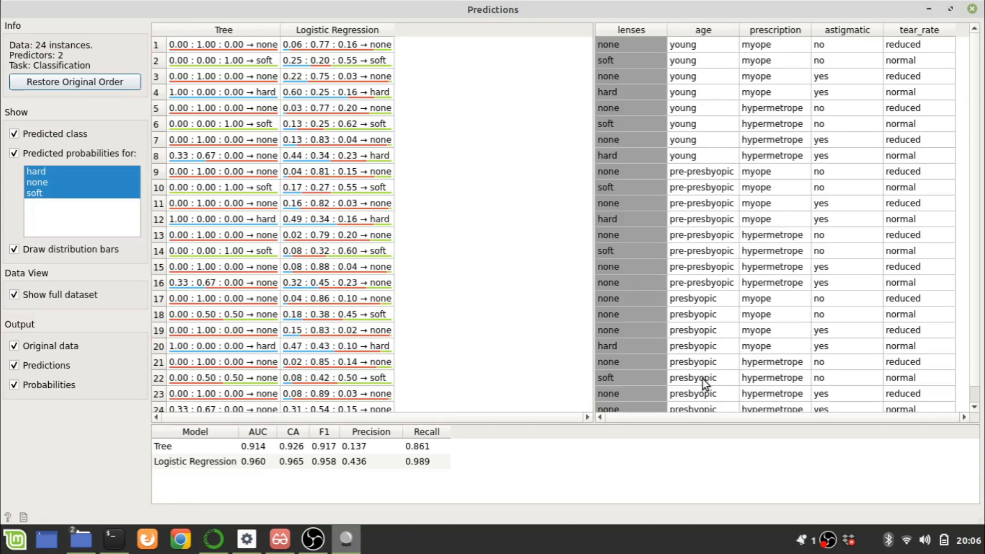
pyautogui.click(246, 537)
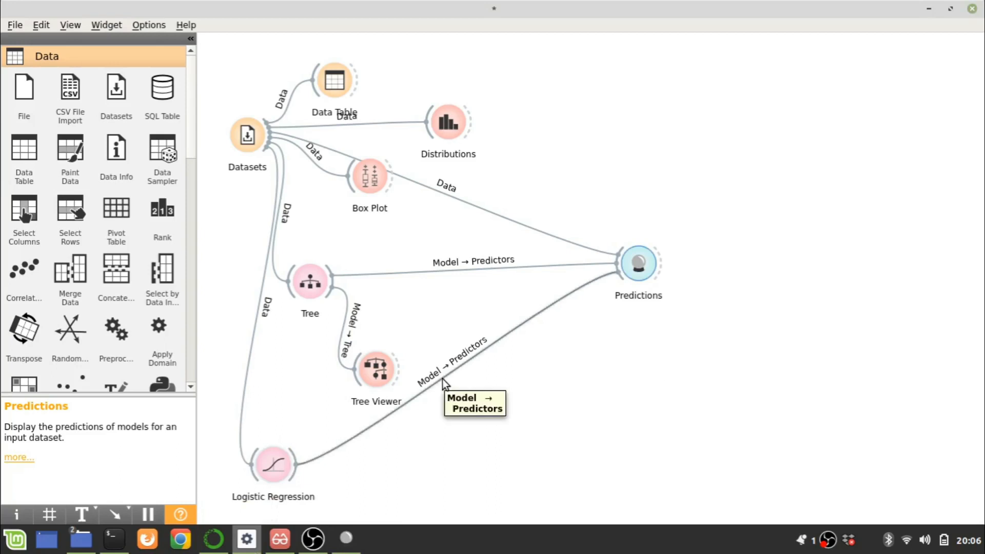
# Add a Test and Score widget that receives the Tree and Logistic Regression learners and the Datasets data
pyautogui.moveTo(333, 283); pyautogui.dragTo(520, 416)
pyautogui.write('te')
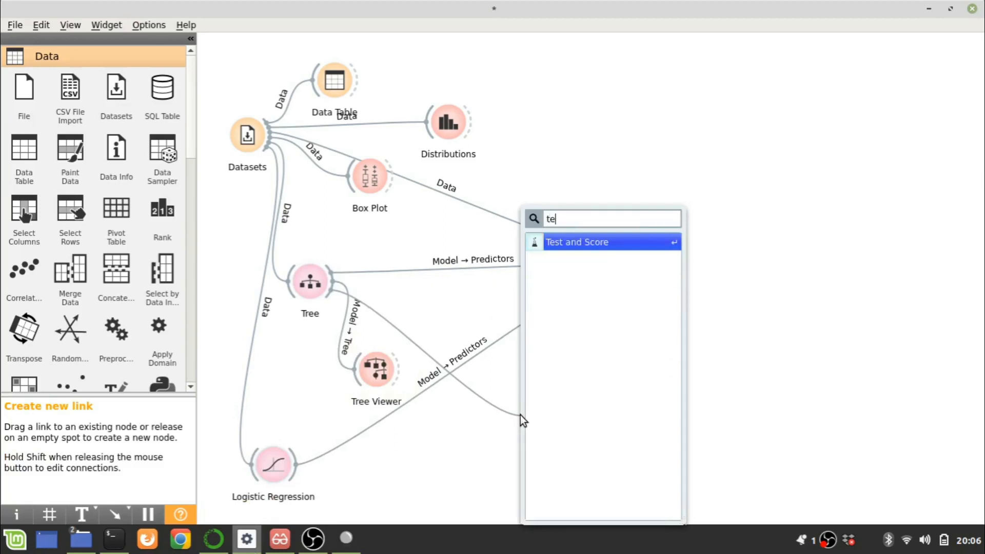
pyautogui.press('Return')
pyautogui.moveTo(298, 472); pyautogui.dragTo(697, 394)
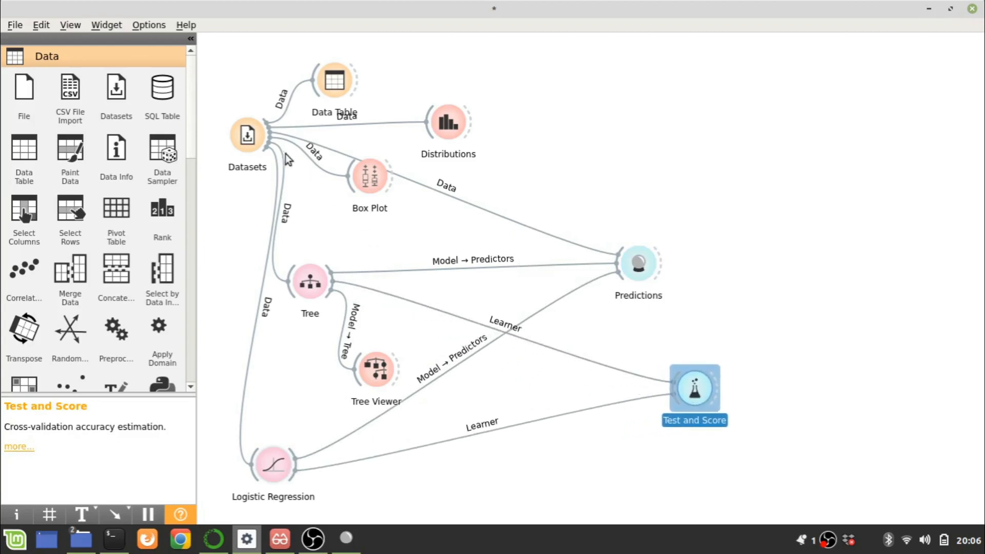
pyautogui.moveTo(272, 144); pyautogui.dragTo(698, 396)
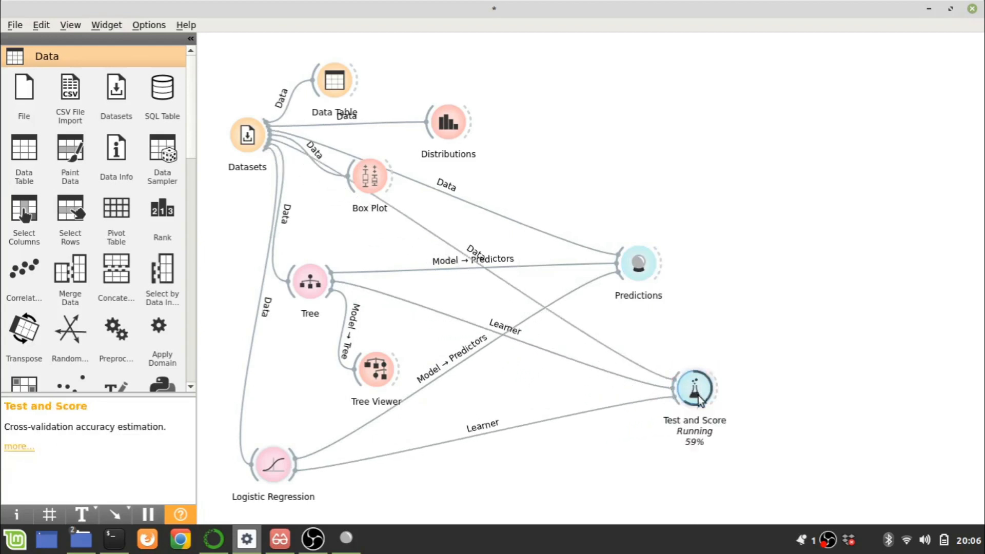
# Review the Test and Score evaluation results for Tree and Logistic Regression in an enlarged window, and close it
pyautogui.doubleClick(695, 390)
pyautogui.click(734, 28)
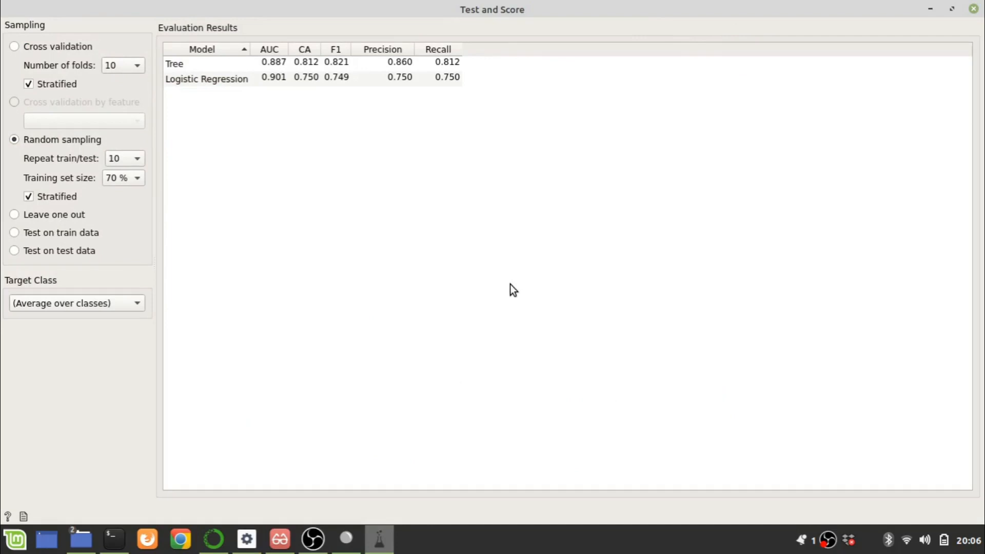
pyautogui.click(306, 69)
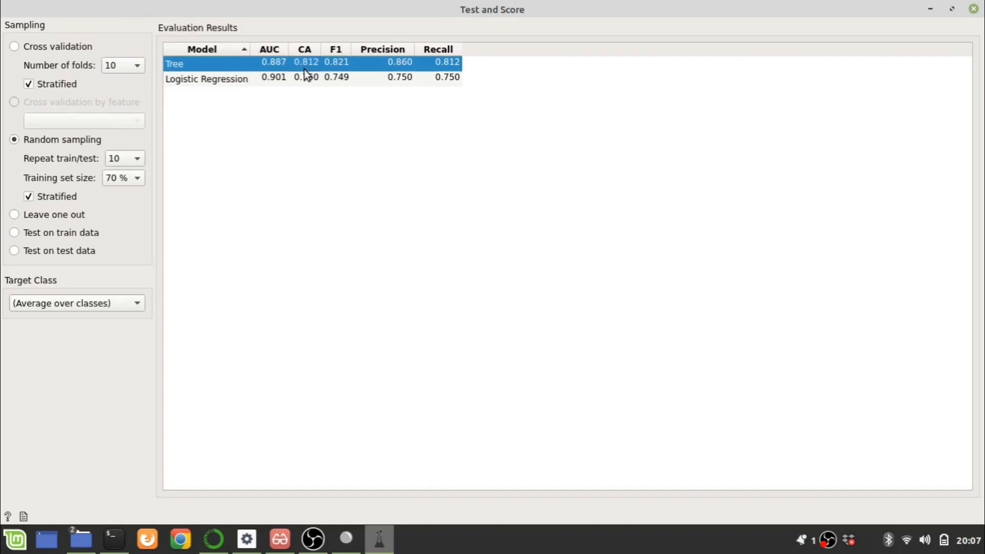
pyautogui.click(307, 278)
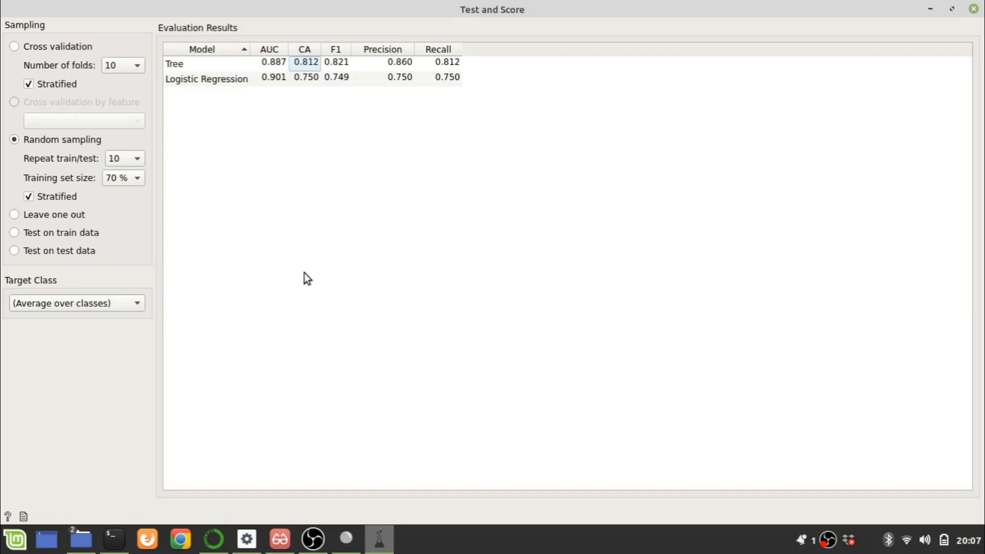
pyautogui.click(973, 9)
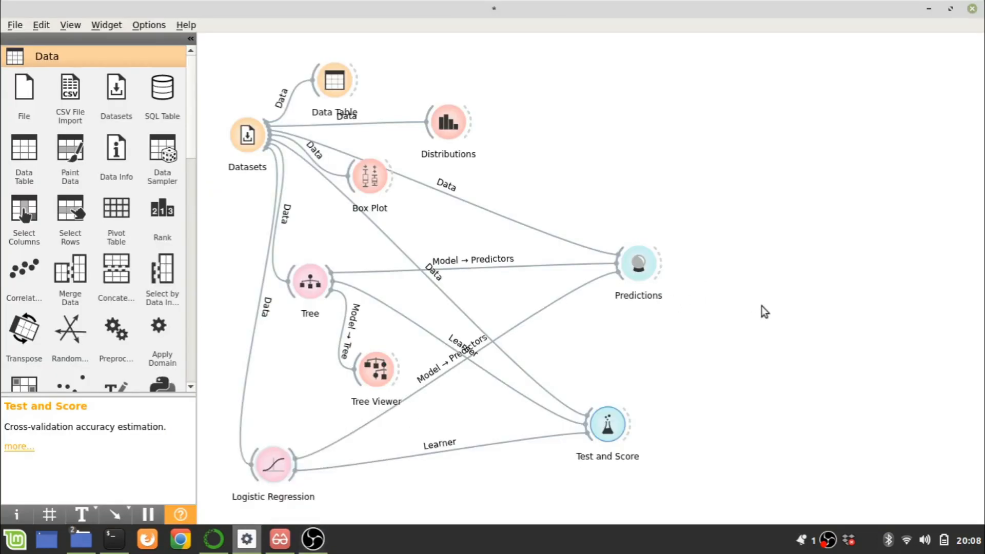
# Move the Data Table widget clear of the Distributions link and add a File widget on an empty part of the canvas
pyautogui.moveTo(337, 91); pyautogui.dragTo(352, 79)
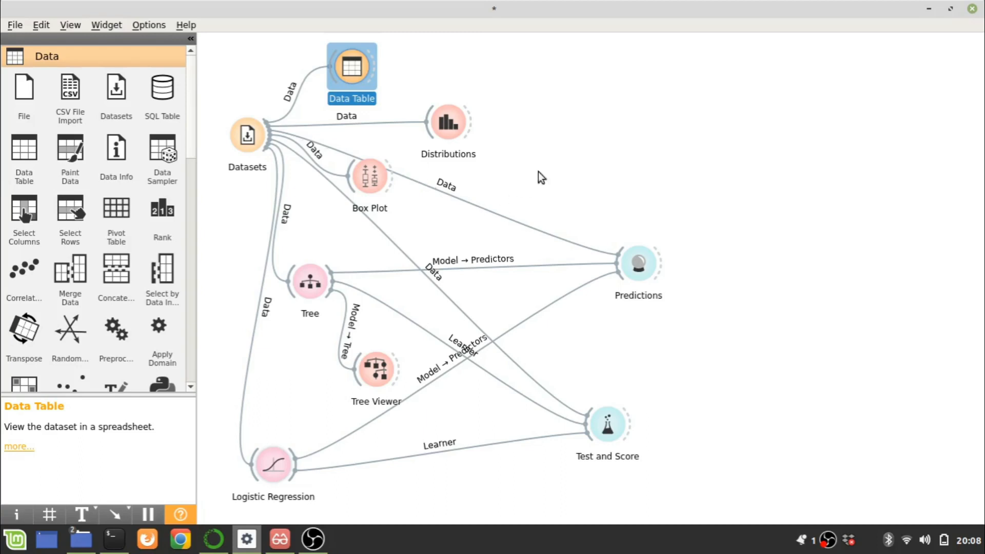
pyautogui.click(558, 156)
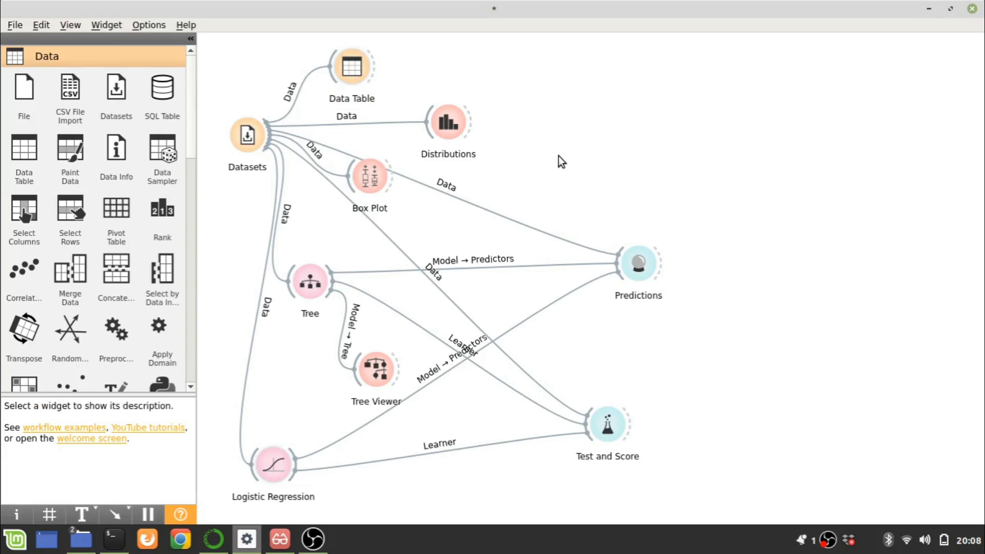
pyautogui.rightClick(601, 101)
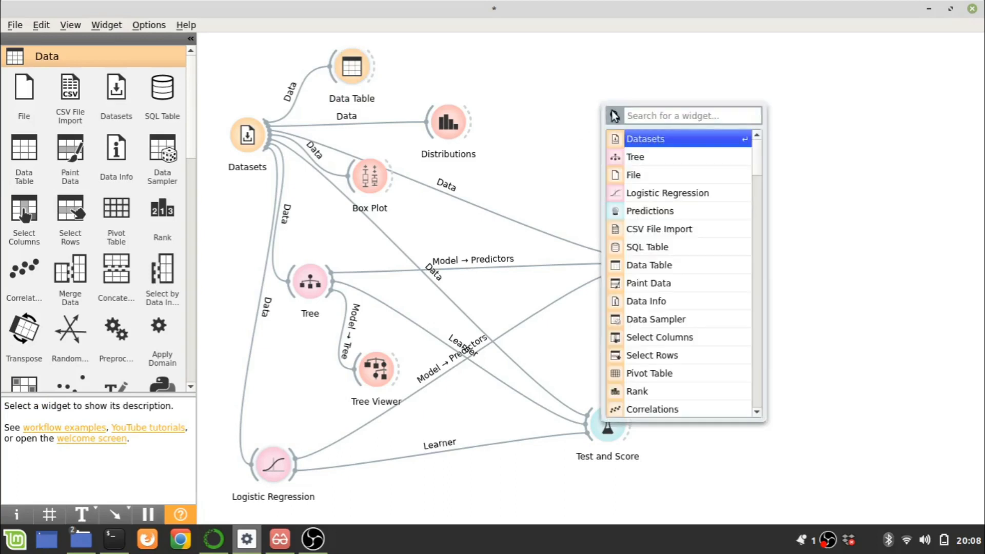
pyautogui.write('fil')
pyautogui.press('Return')
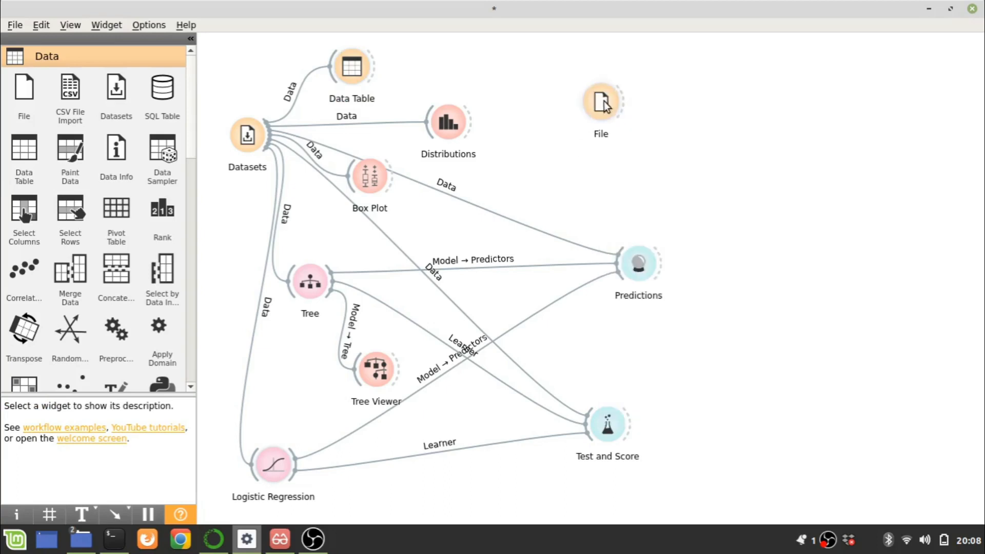
# Load the lentes.csv file into the File widget and return to the workflow canvas
pyautogui.doubleClick(608, 105)
pyautogui.click(621, 38)
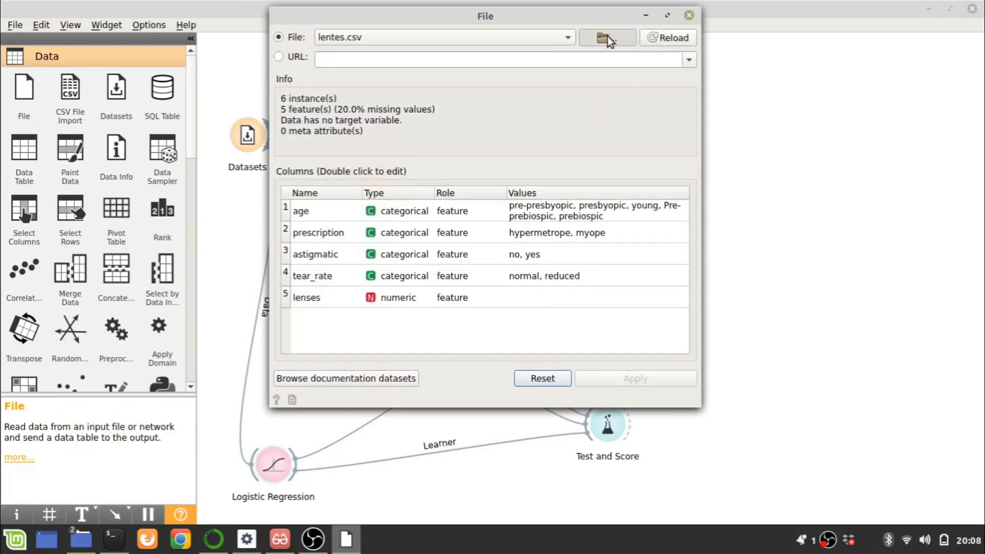
pyautogui.doubleClick(508, 137)
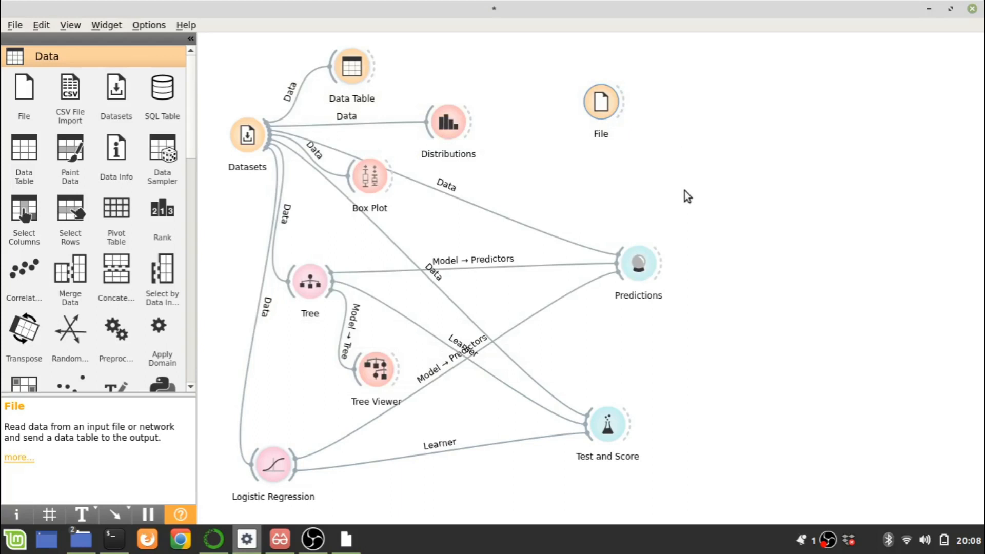
# Add a second Data Table widget that receives its data from the File widget
pyautogui.moveTo(621, 104); pyautogui.dragTo(675, 166)
pyautogui.write('da')
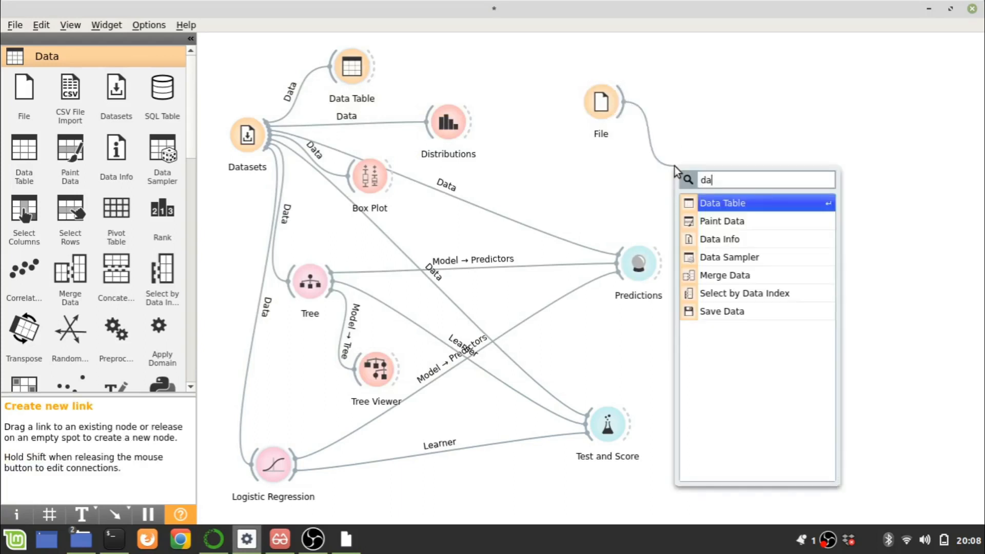
pyautogui.click(716, 202)
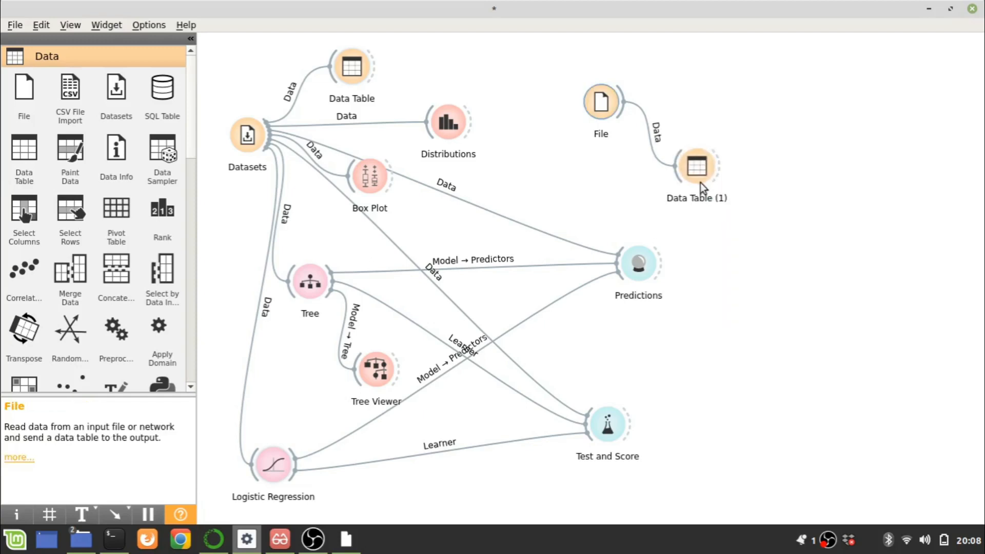
# Review the rows loaded from lentes.csv in the enlarged Data Table (1) window, and close it
pyautogui.doubleClick(700, 183)
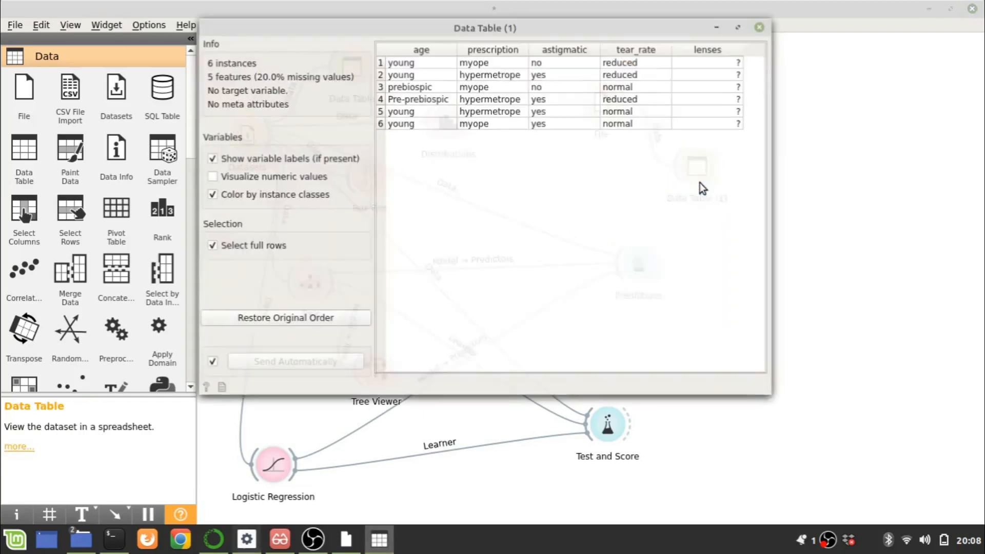
pyautogui.click(740, 26)
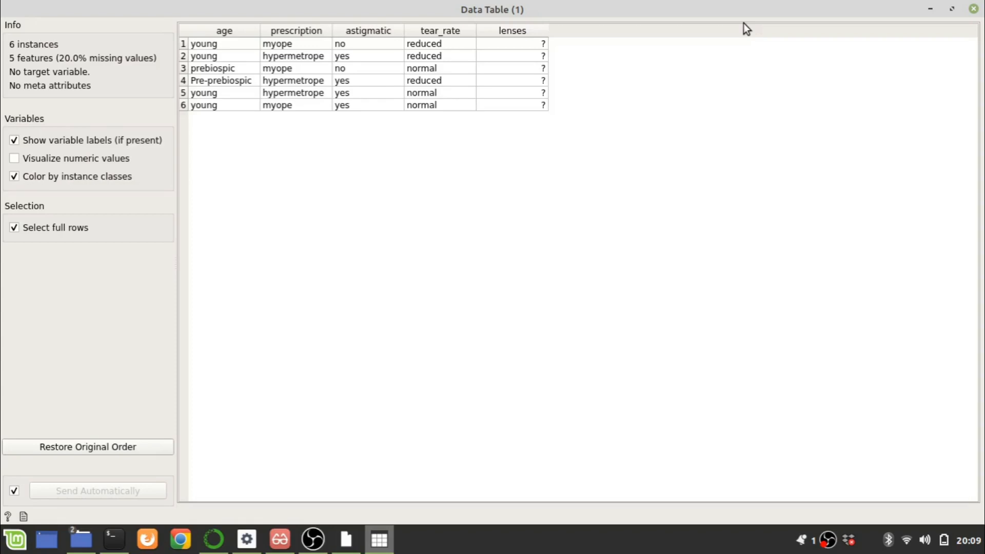
pyautogui.click(973, 9)
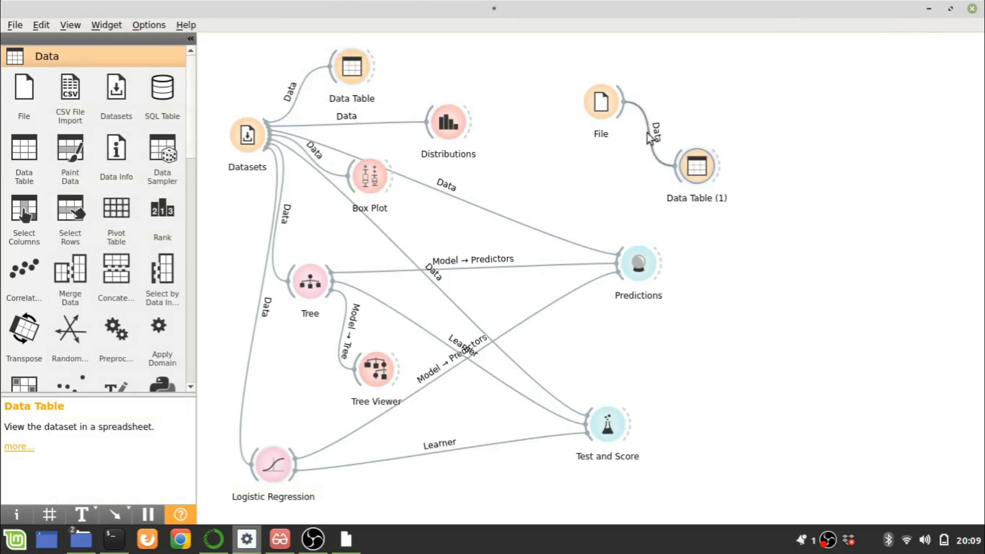
# Feed the File widget's data into Predictions in place of the Datasets data, and open the Tree and Logistic Regression predictions
pyautogui.moveTo(625, 115); pyautogui.dragTo(623, 269)
pyautogui.doubleClick(640, 264)
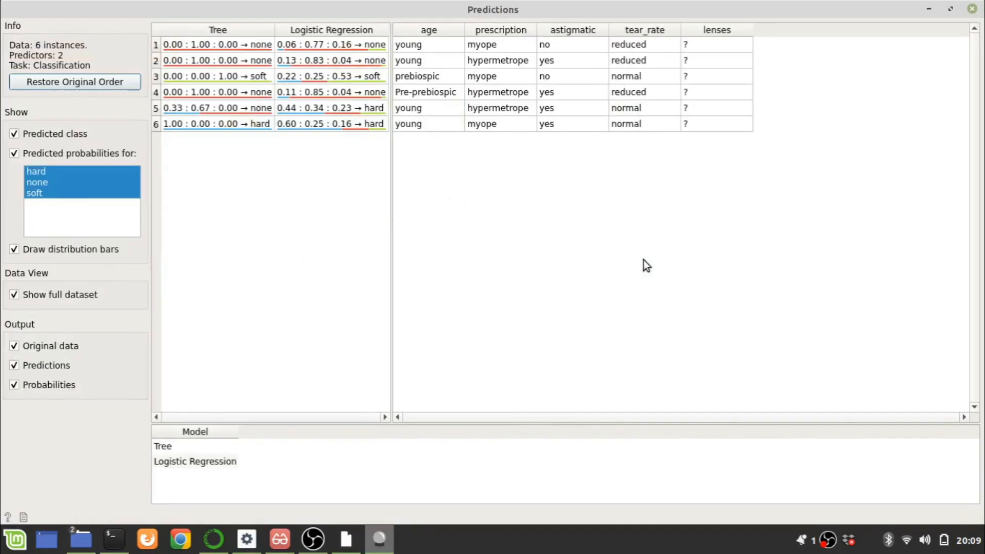